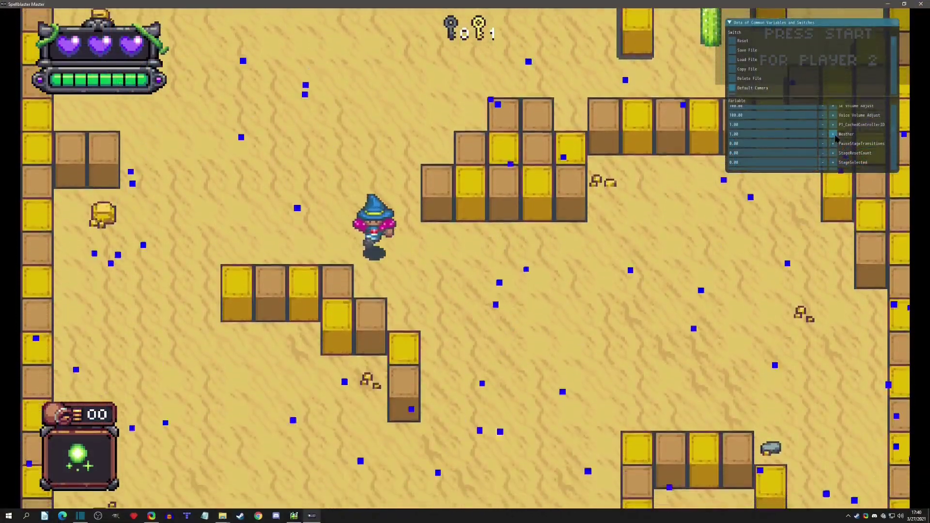
In the debug window, raise Weather to 2 for snow, then retype it as 1.1.
left_click(834, 136)
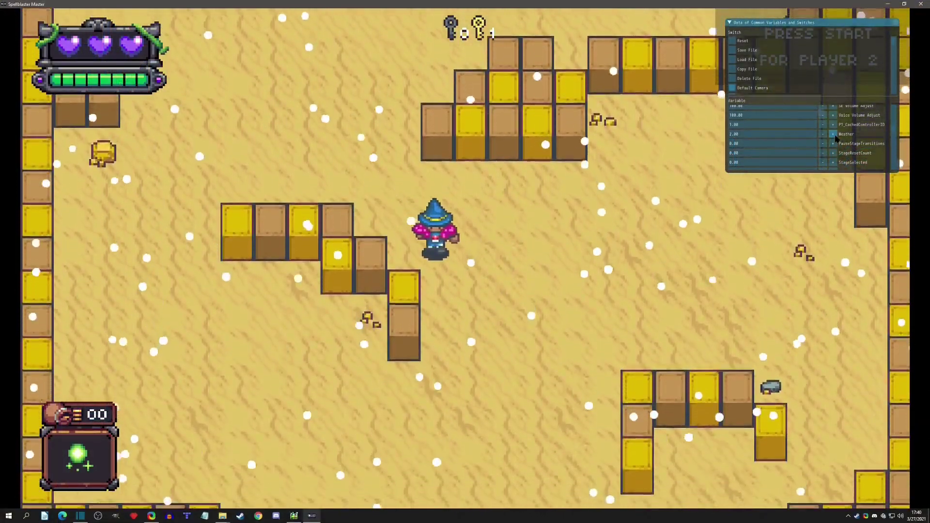
left_click(785, 137)
key("Up")
key("BackSpace")
key("BackSpace")
key("BackSpace")
key("BackSpace")
type("1.1")
Walk the wizard around the desert while changing the Weather value again to 2.1.
key("Up")
key("Right")
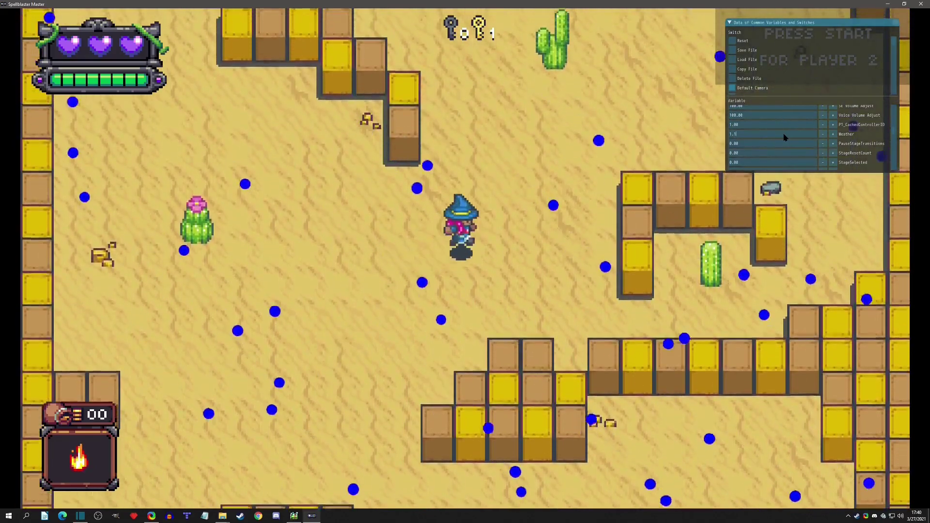
key("Down")
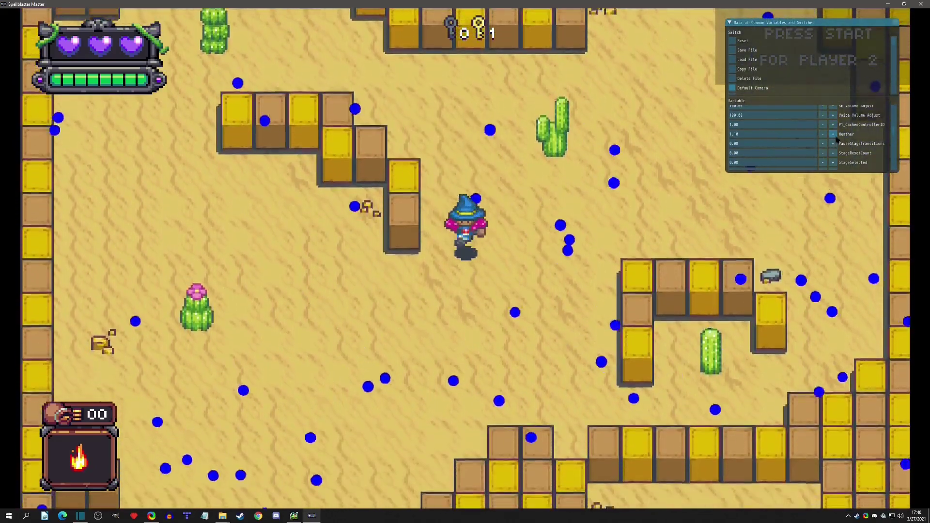
left_click(833, 134)
key("Left")
key("Down")
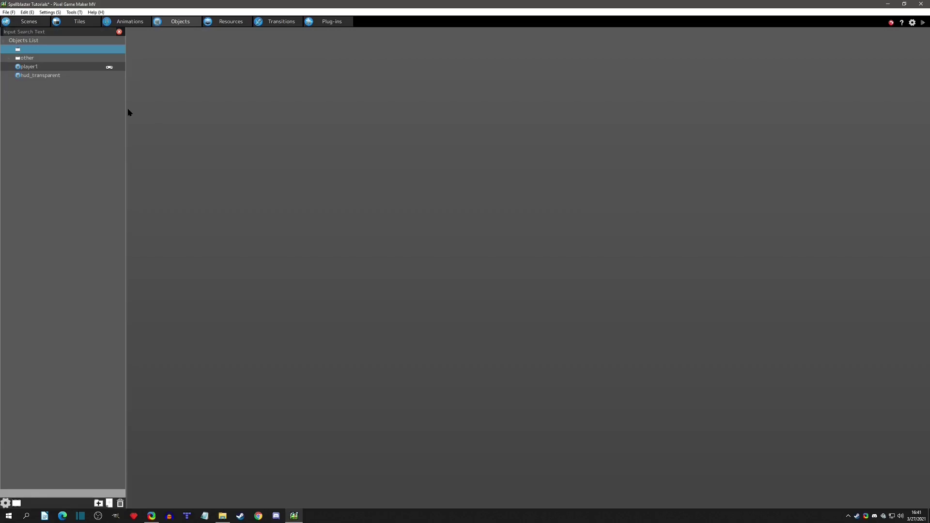
Add a new object to the Objects List and name it weather.
left_click(56, 75)
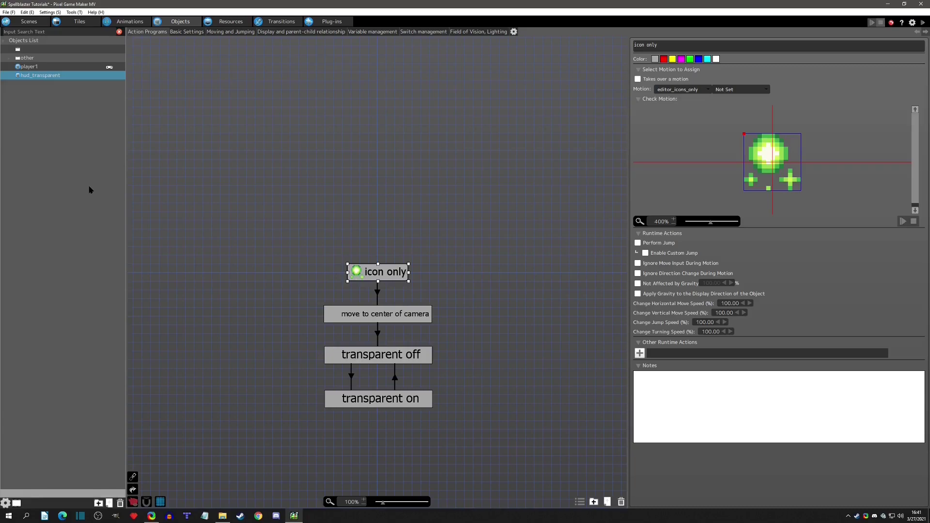
left_click(69, 127)
right_click(57, 114)
left_click(71, 125)
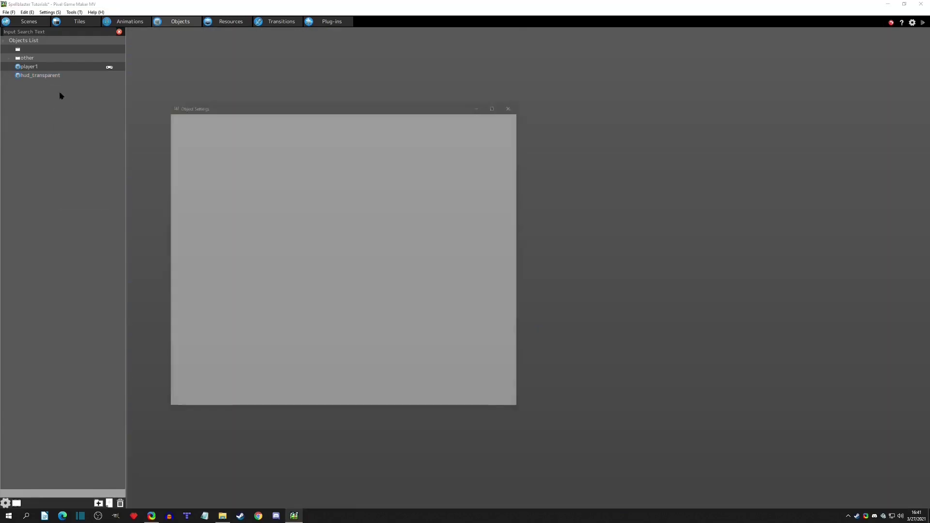
double_click(243, 119)
type("weather")
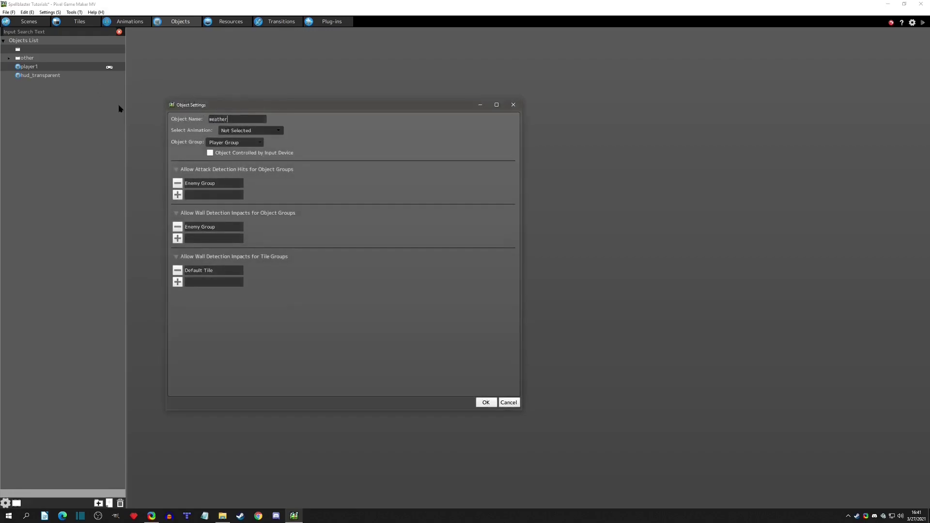
Put weather in the Neutrals group, remove the attack, wall and tile groups, and confirm.
left_click(253, 144)
left_click(236, 169)
left_click(177, 183)
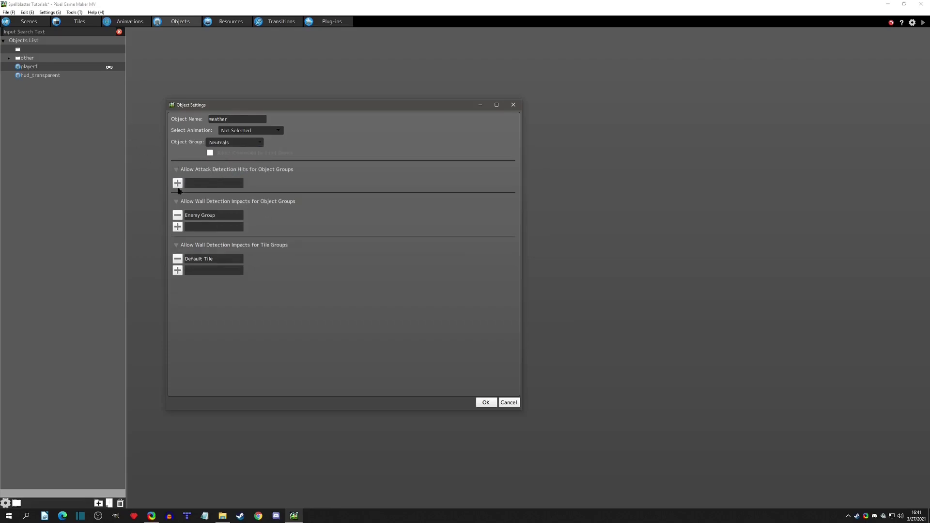
left_click(177, 215)
left_click(178, 247)
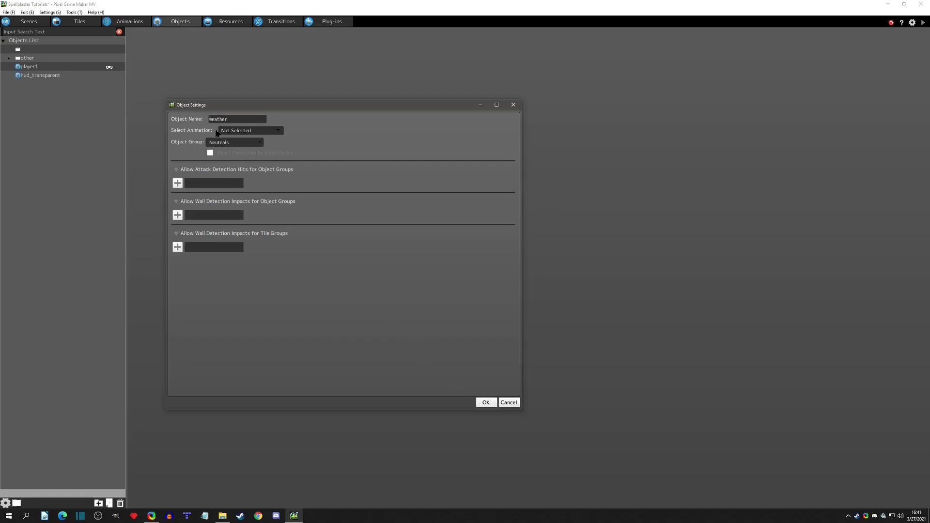
left_click(486, 402)
left_click_drag(390, 270, 388, 272)
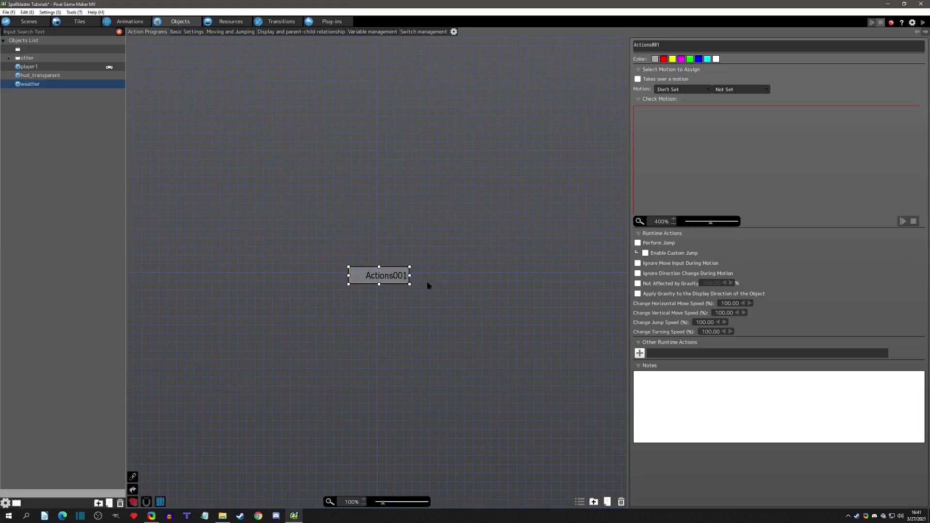
Paste hud_transparent's Move Object runtime action into Actions001 and rename it move to camera.
left_click(45, 75)
left_click(399, 308)
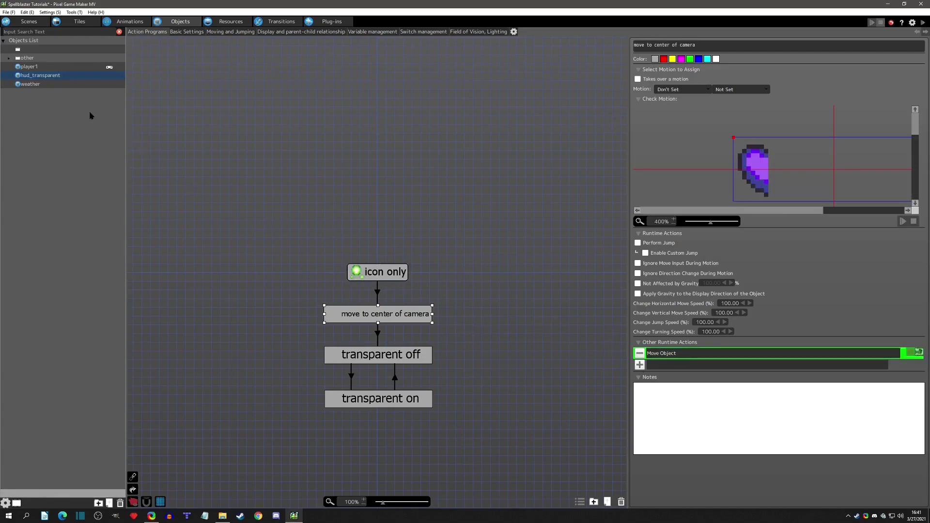
left_click(50, 85)
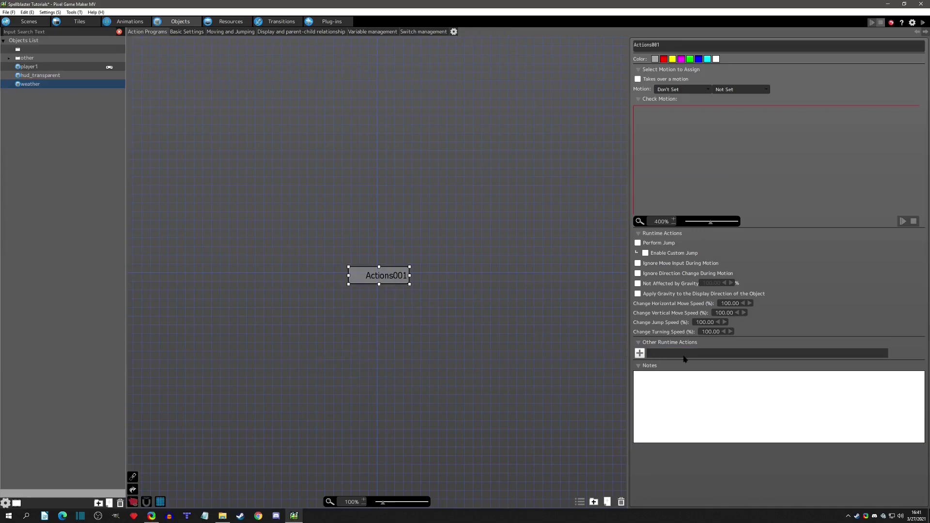
key("ctrl+v")
left_click_drag(379, 278, 378, 275)
double_click(659, 46)
type("move")
key("Return")
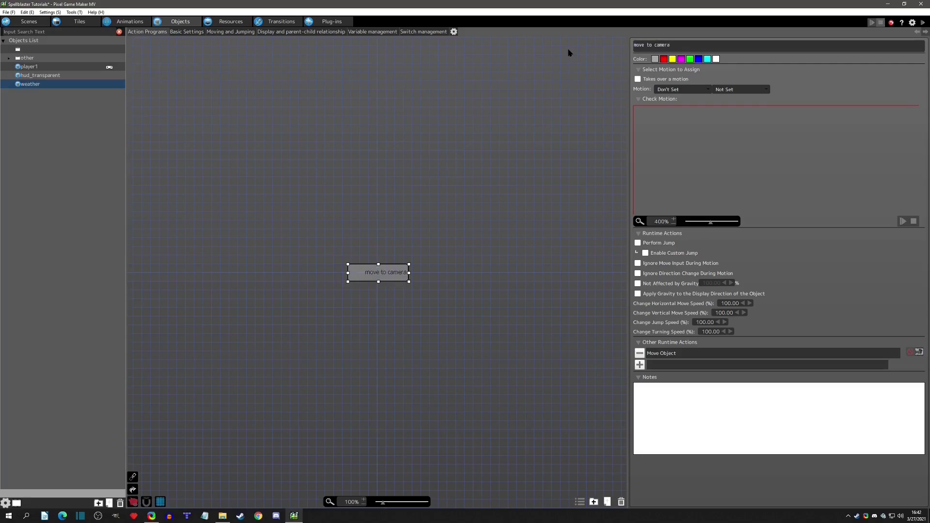
Duplicate move to camera beneath it and name the copy process weather.
key("ctrl+c")
left_click(380, 287)
key("ctrl+v")
mouse_move(381, 325)
left_mouse_down()
mouse_move(349, 316)
mouse_move(378, 318)
left_mouse_up()
key("ctrl+a")
type("process")
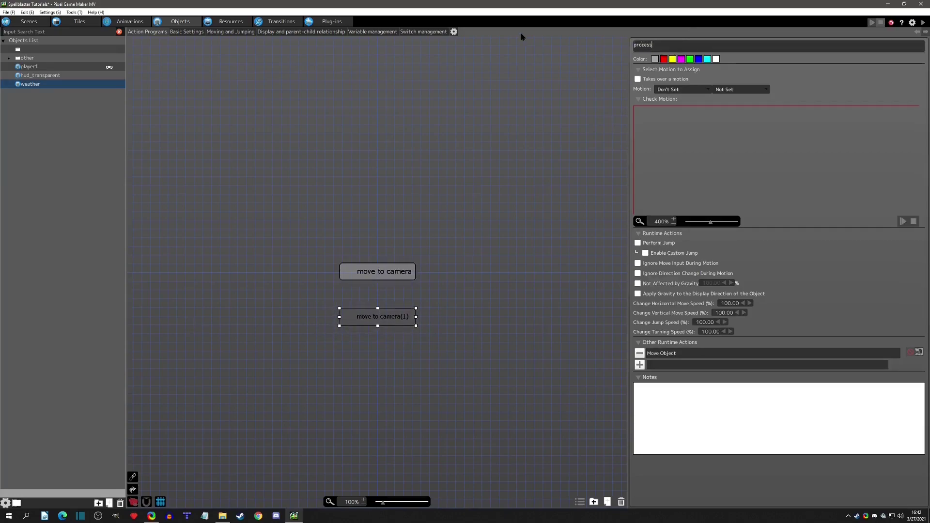
type(" weather")
Link move to camera to process weather and remove process weather's copied Move Object action.
left_click_drag(379, 311, 378, 306)
right_click(376, 277)
left_click(385, 293)
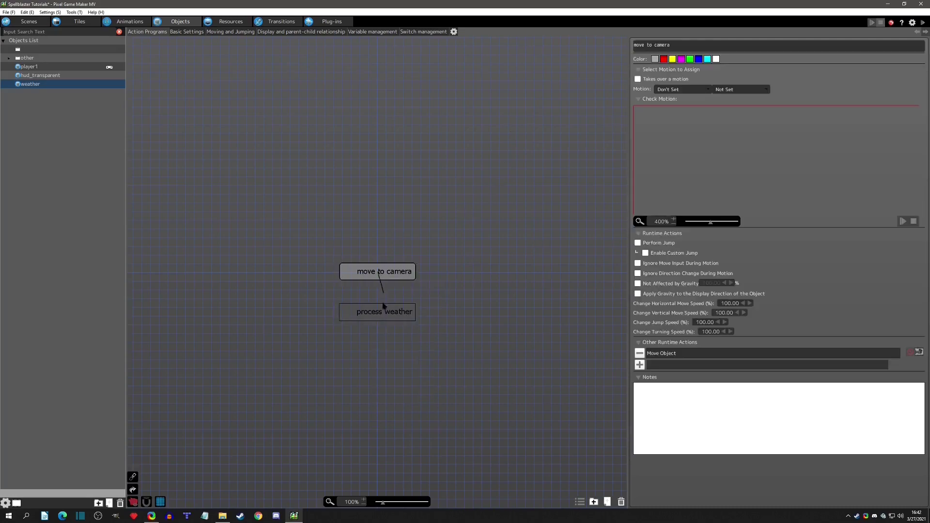
left_click(384, 305)
left_click(411, 306)
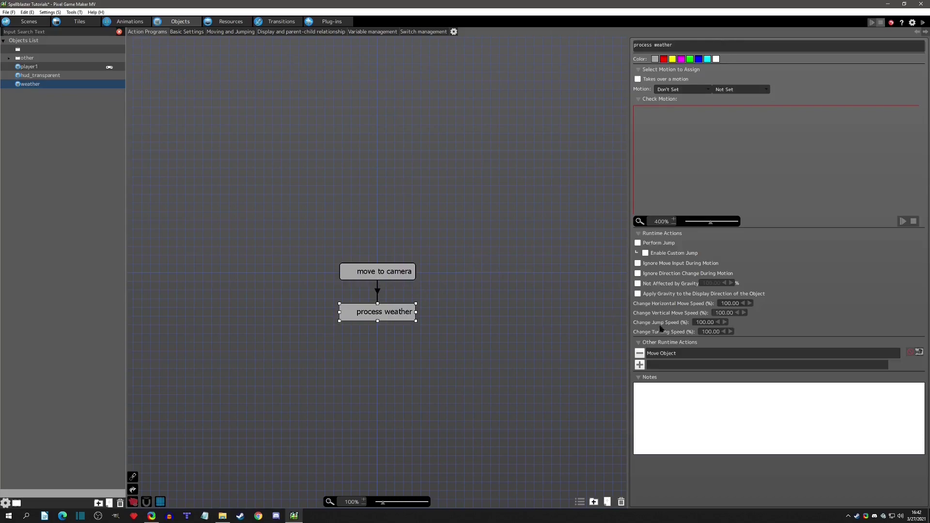
left_click(639, 353)
Create rain and snow actions below process weather and line them up side by side.
left_click_drag(380, 311, 349, 368, "ctrl")
left_click(685, 45)
type("rein")
left_click_drag(359, 364, 407, 394, "ctrl")
left_click(667, 46)
type("snow")
left_click_drag(356, 362, 332, 372)
left_click_drag(386, 403, 433, 380)
left_click_drag(293, 375, 312, 371)
Link process weather to rain with Change Unconditionally.
left_click(378, 316)
right_click(378, 316)
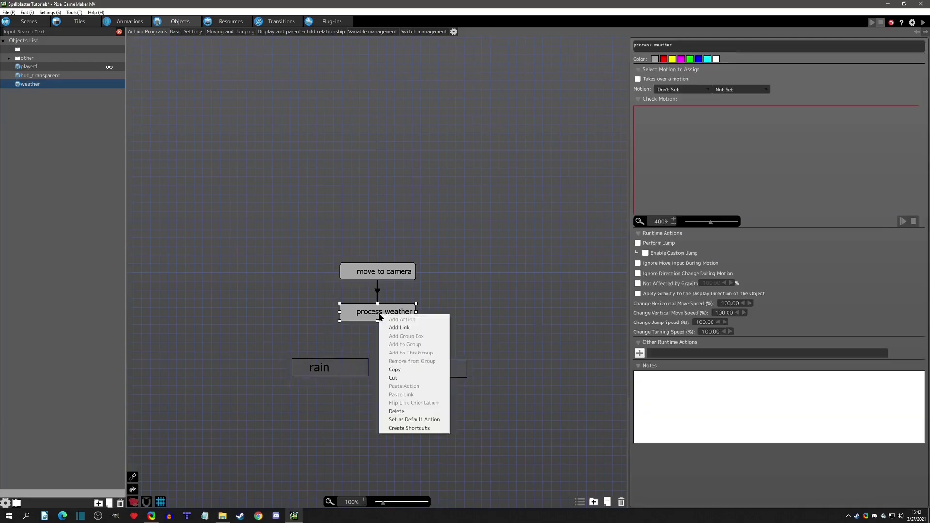
left_click(387, 326)
left_click(339, 365)
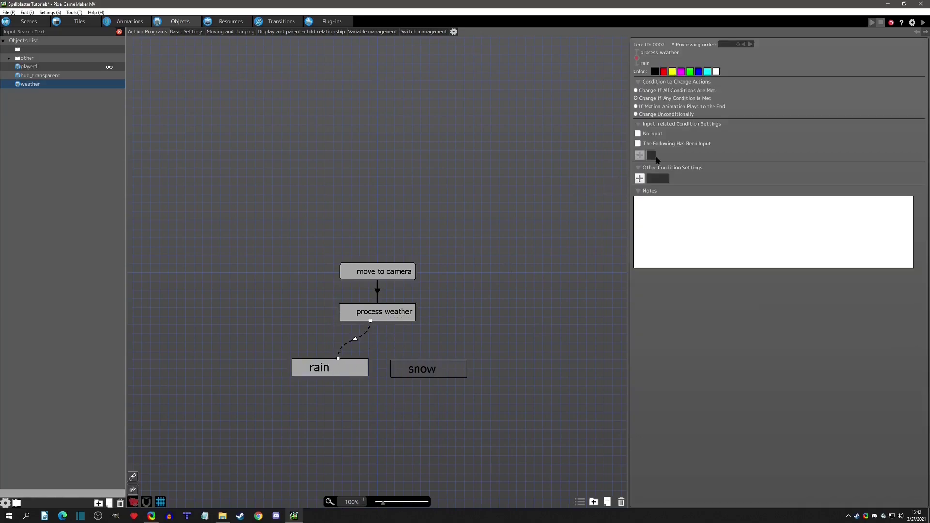
left_click(636, 115)
In Basic Settings, fix weather relative to the camera and disable invincibility blinking and critical attacks.
left_click(187, 32)
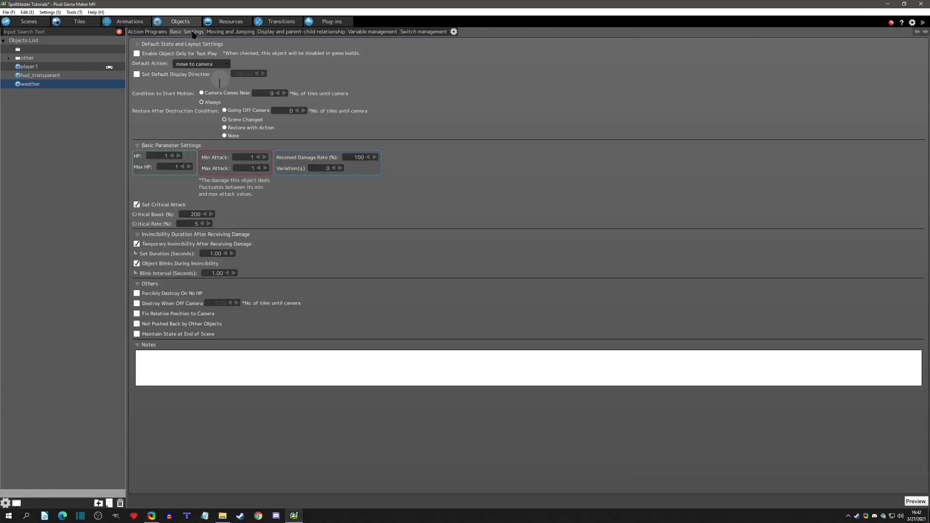
left_click(137, 315)
left_click(137, 263)
left_click(137, 205)
left_click(147, 33)
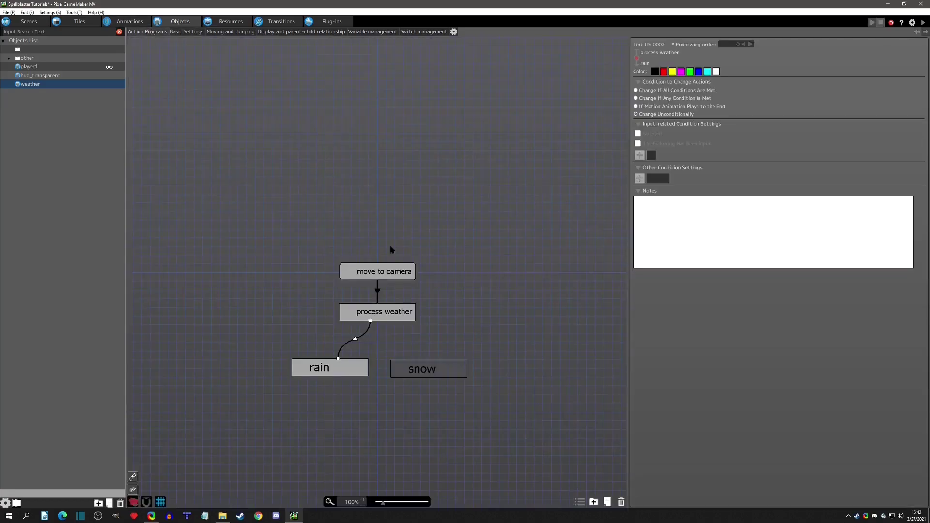
Place a weather instance in the desert scene just outside the top-left corner, at -67, -54.
left_click(28, 21)
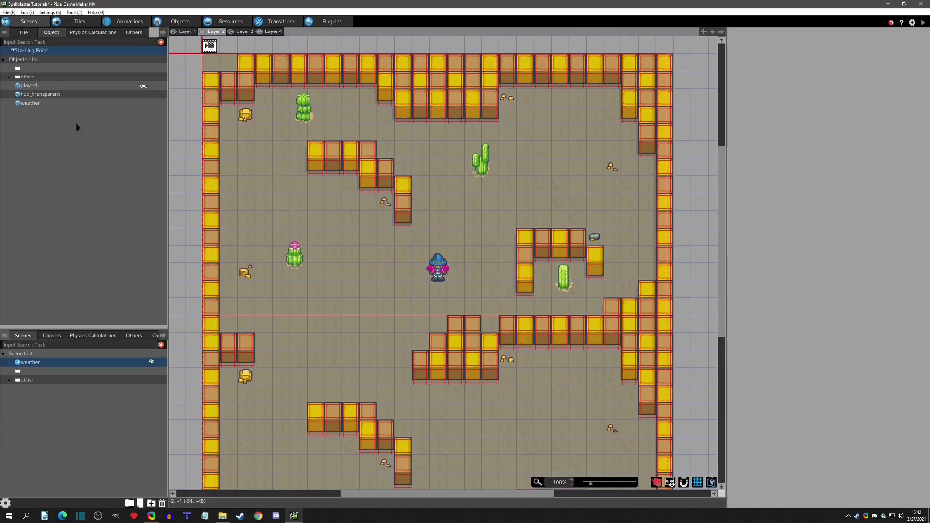
left_click_drag(30, 102, 203, 108)
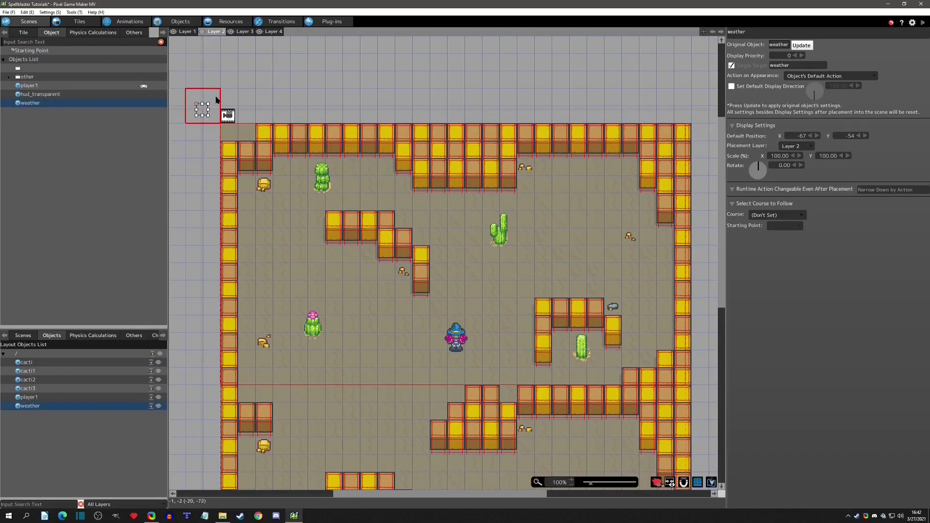
left_click_drag(205, 114, 206, 110)
left_click(229, 82)
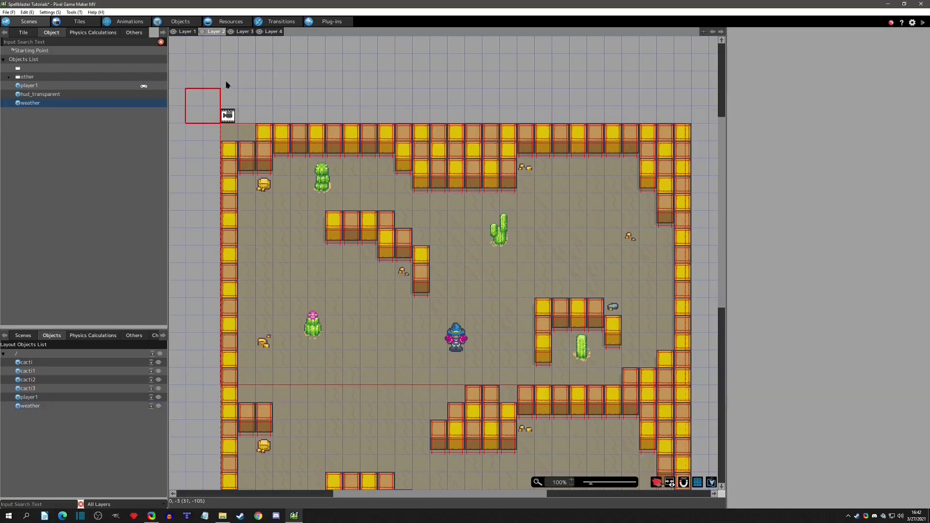
left_click(180, 22)
left_click(346, 370)
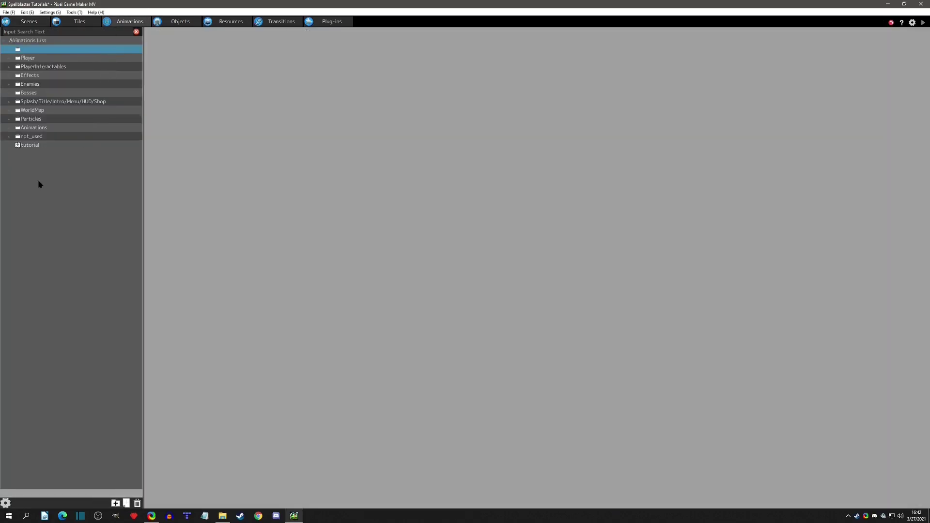
Add a new particle animation based on the Rain sample.
right_click(40, 182)
left_click(52, 196)
left_click(164, 155)
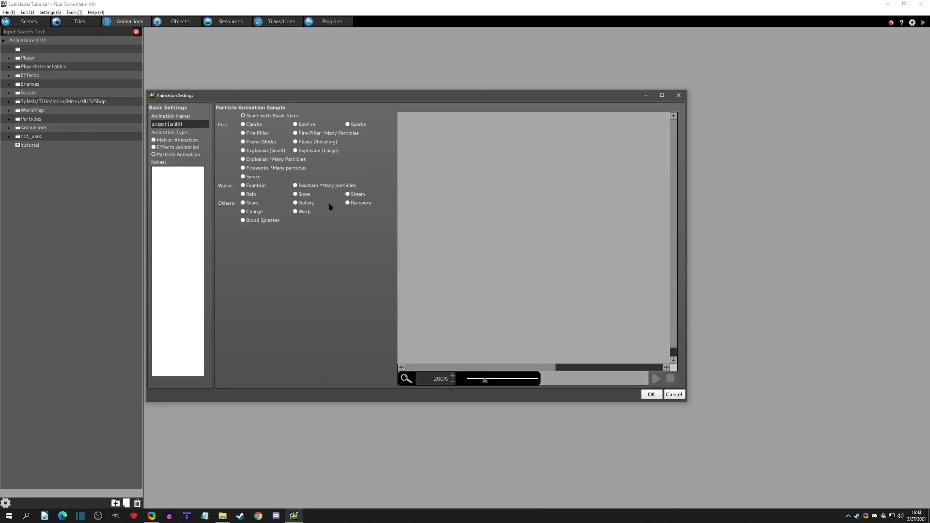
left_click(246, 195)
left_click(651, 394)
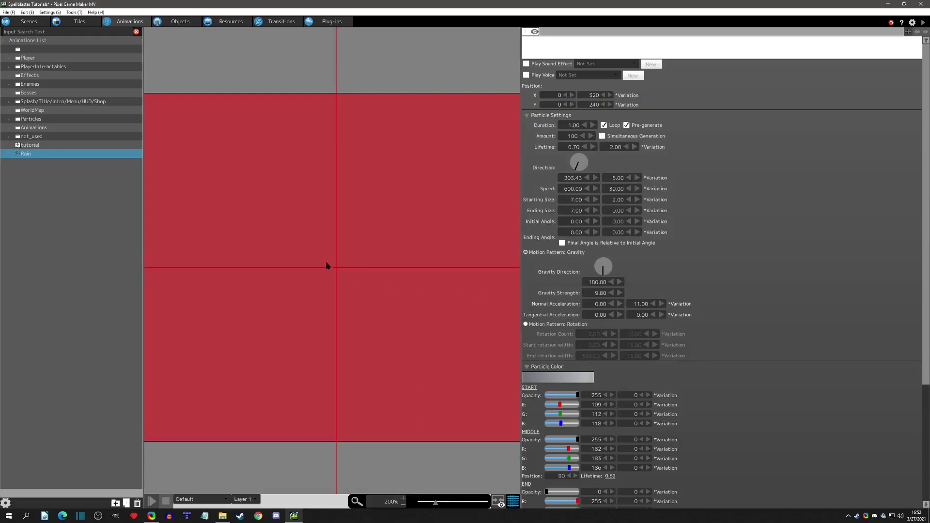
scroll(326, 265, "down", 4)
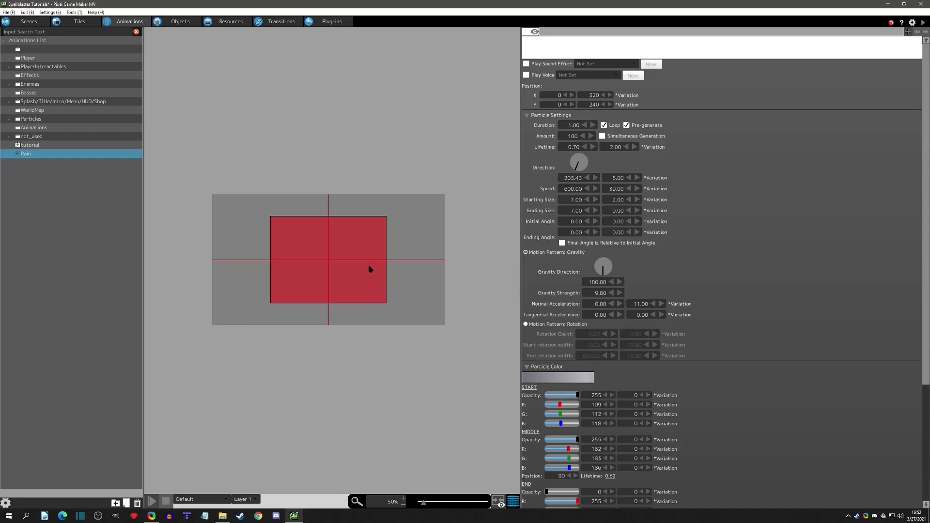
Give the rain state a Show Particles runtime action using Rain with No Time Limit.
left_click(180, 23)
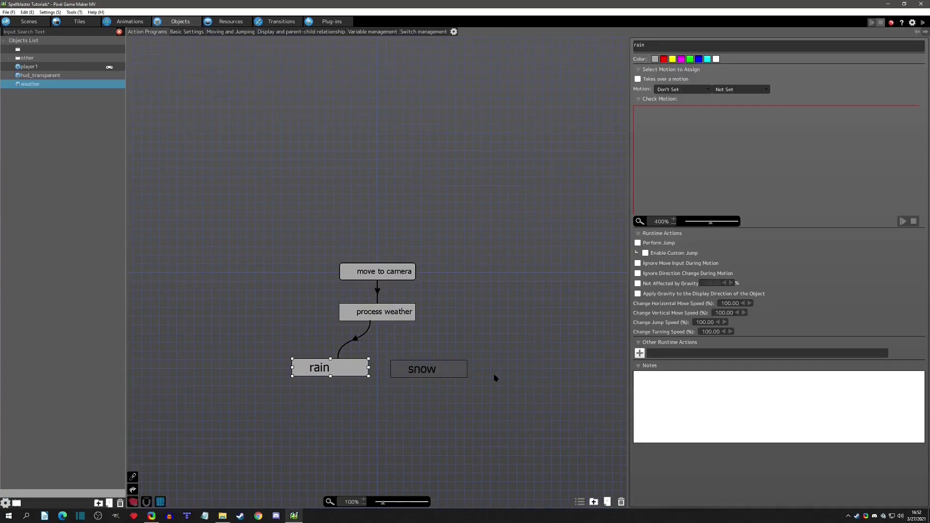
left_click(640, 353)
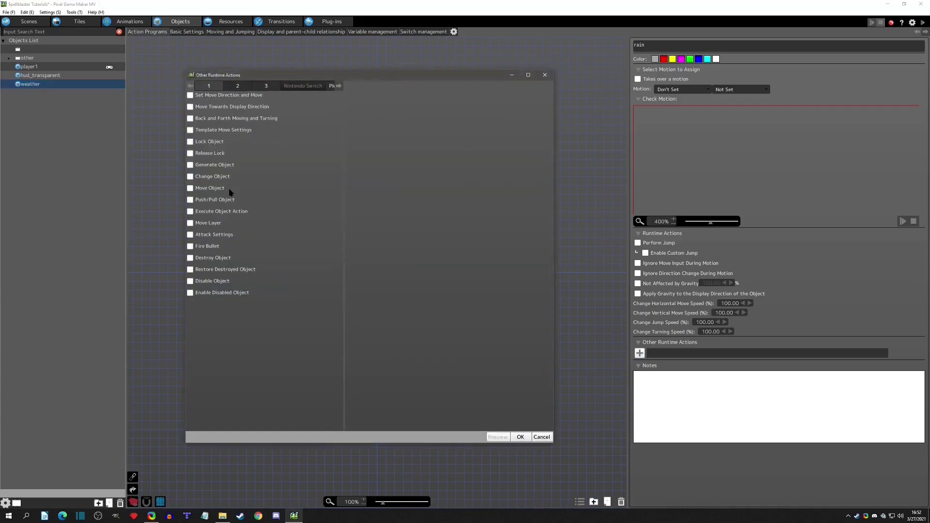
left_click(238, 86)
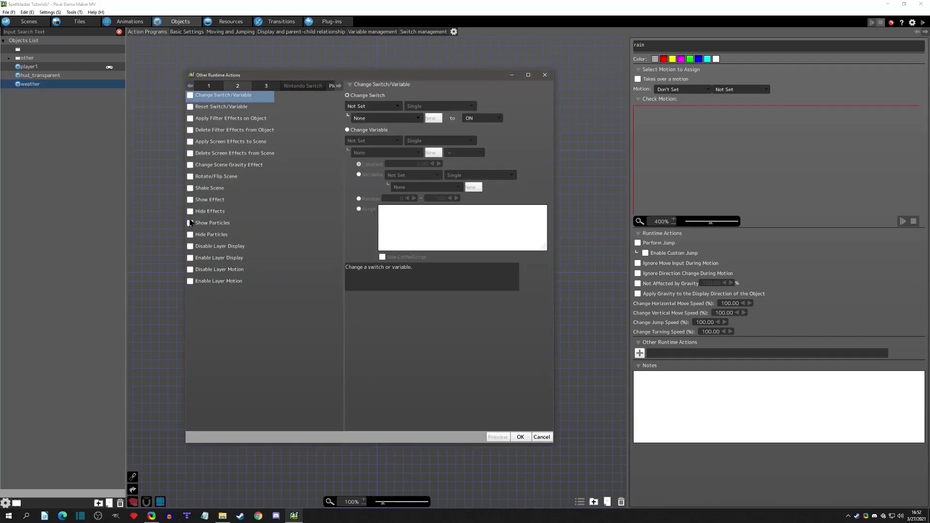
left_click(190, 223)
left_click(411, 97)
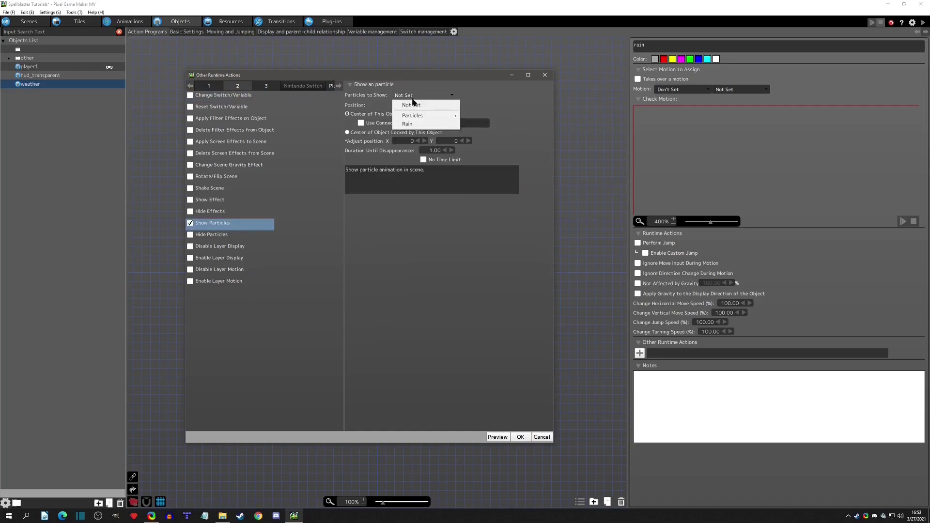
left_click(409, 124)
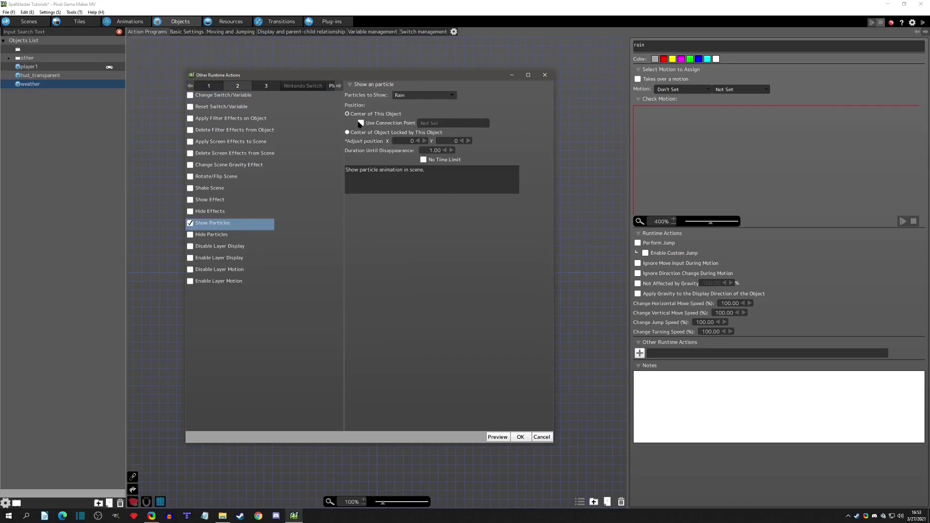
left_click(424, 159)
left_click(520, 437)
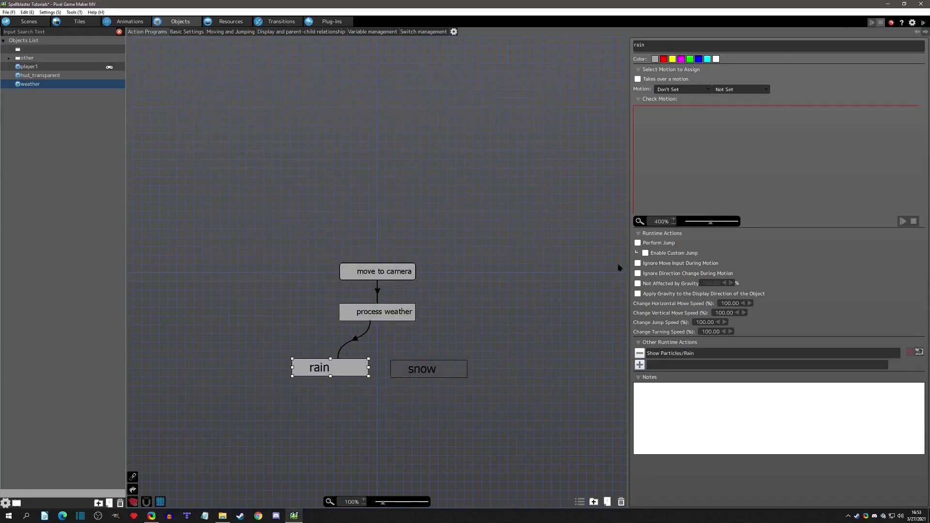
key("F5")
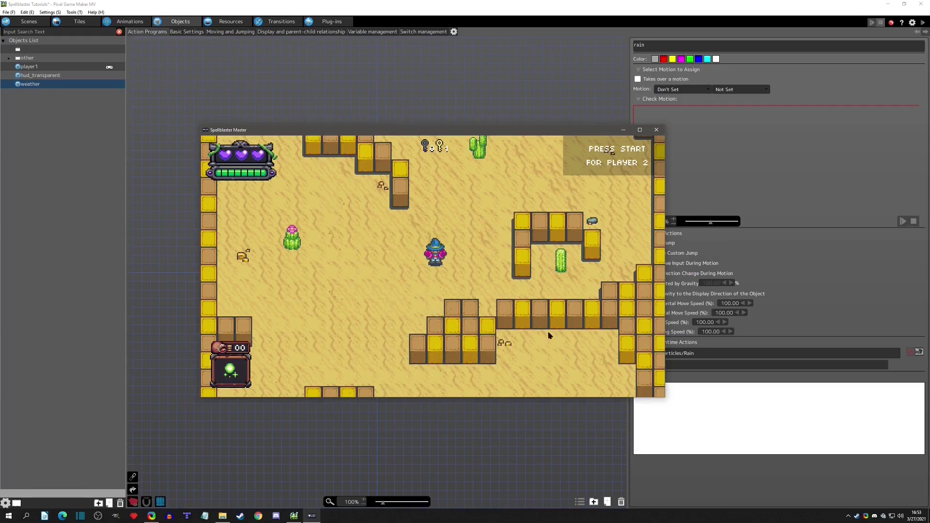
left_click(656, 130)
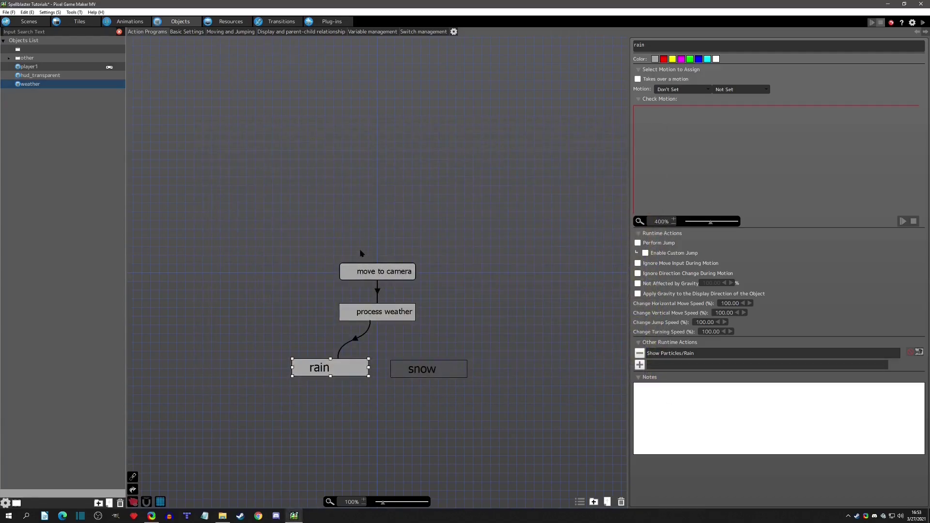
Review the move to camera node's Move Object coordinates, then return to the Rain animation.
left_click(380, 278)
double_click(667, 354)
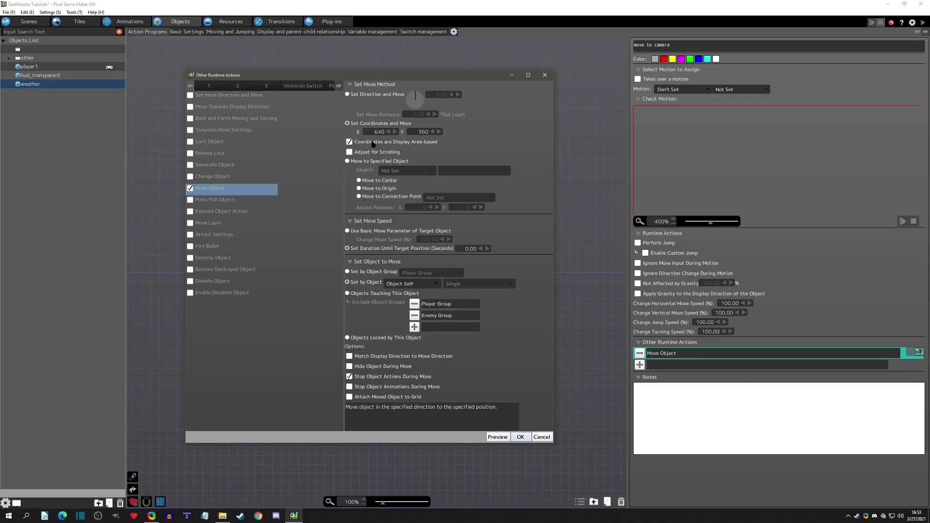
left_click(520, 437)
left_click(116, 19)
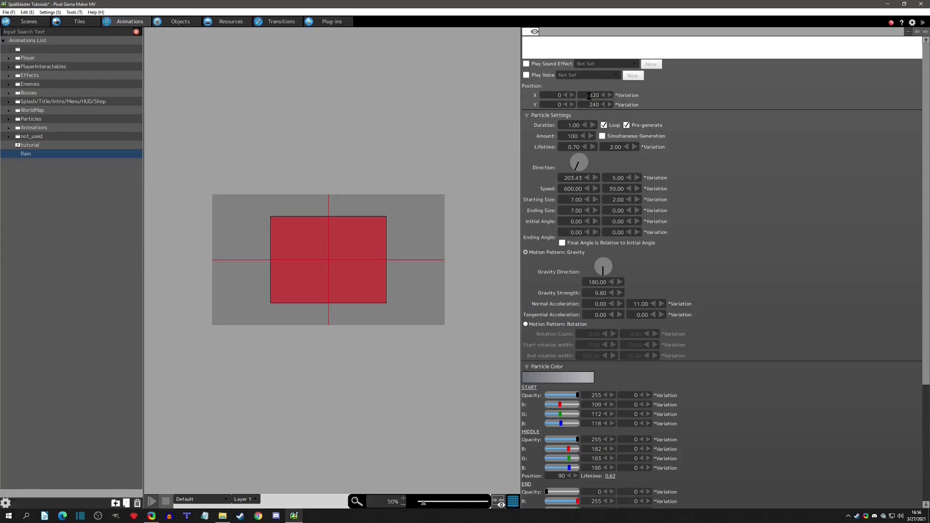
Set the Rain emitter's position variation to 1280 horizontally and 720 vertically.
double_click(591, 94)
type("1280")
key("Tab")
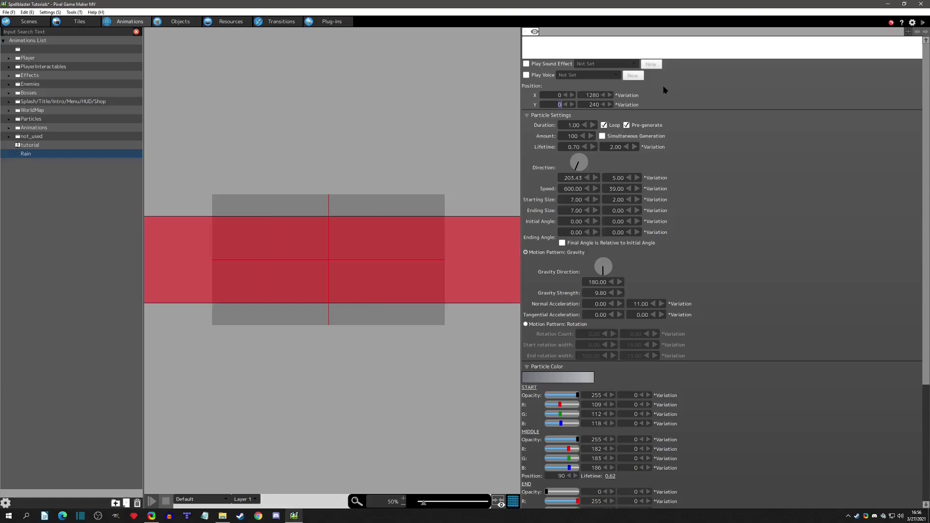
type("320")
key("Return")
type("7")
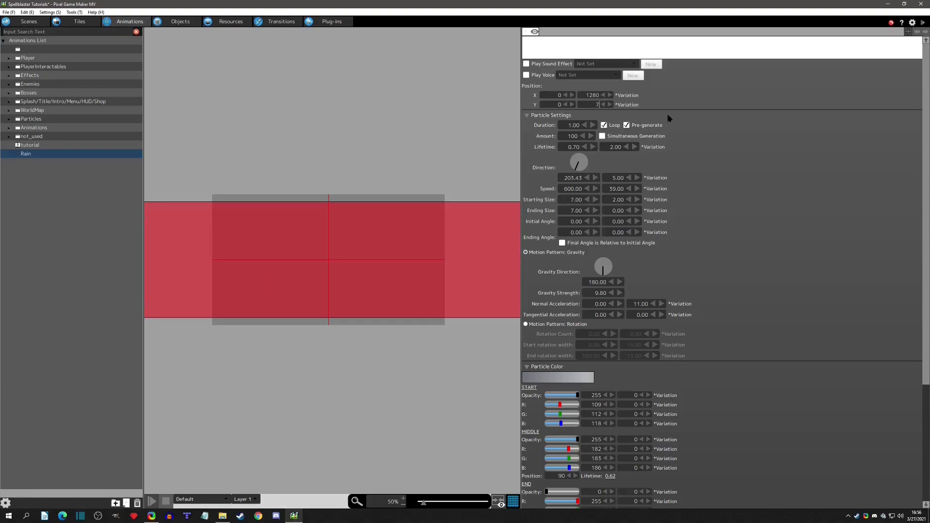
key("Return")
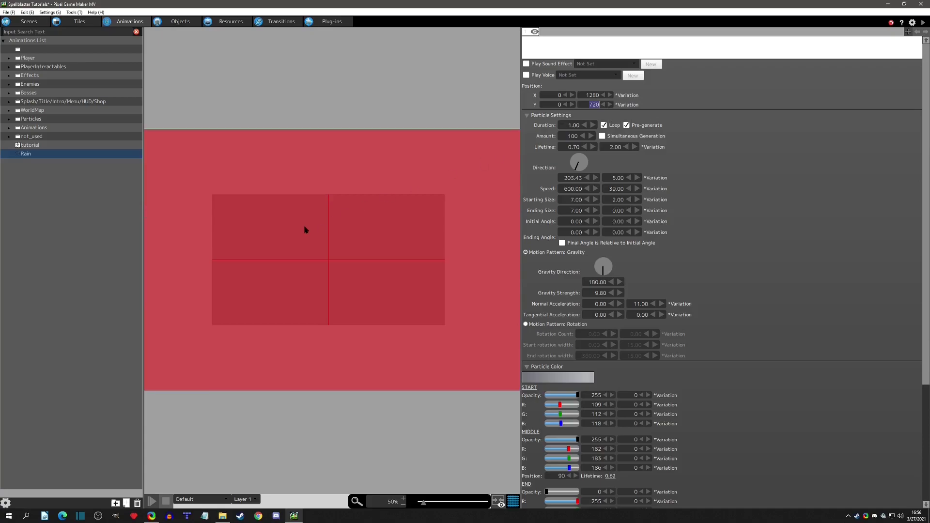
scroll(312, 230, "down", 1)
scroll(279, 168, "up", 1)
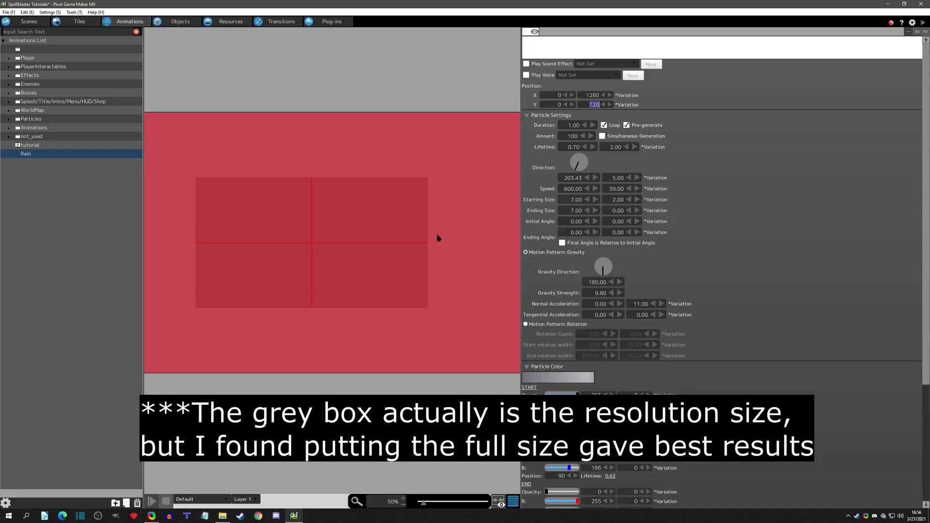
scroll(306, 211, "down", 1)
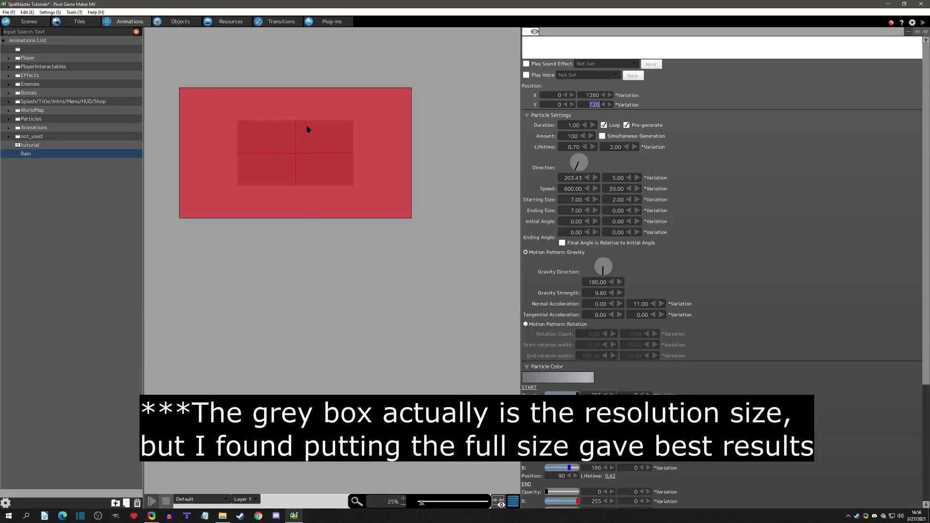
middle_click_drag(290, 125, 331, 218)
left_click(923, 23)
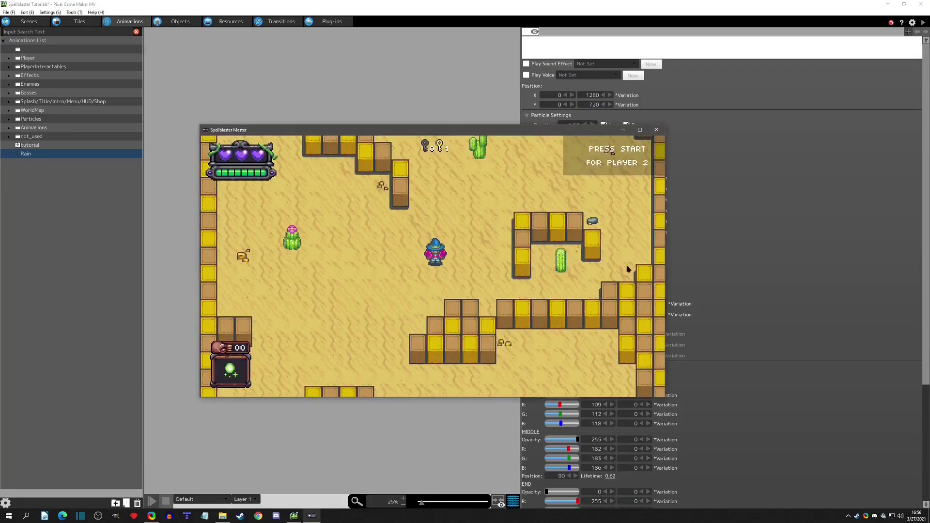
left_click(656, 132)
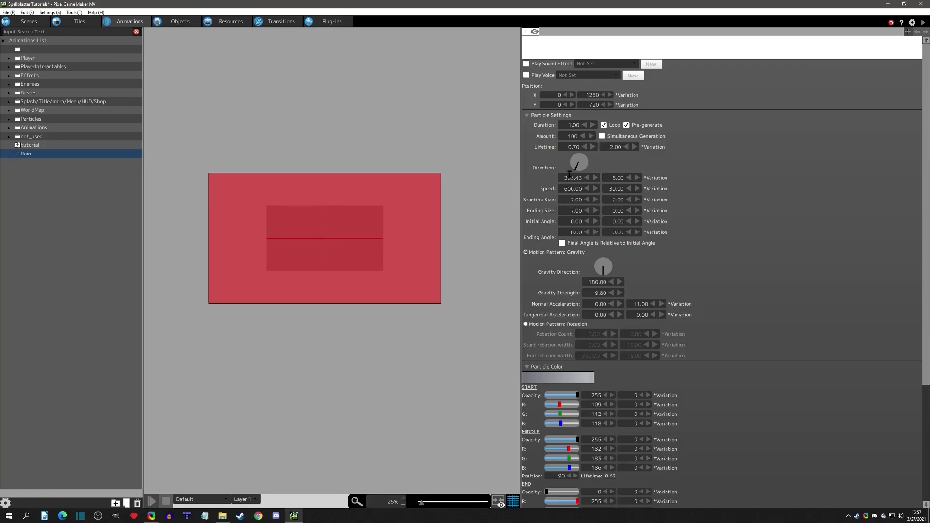
Set Rain's starting and ending particle size to 21, then test-play to check the drops.
double_click(575, 200)
type("21")
key("Tab")
key("Tab")
type("21")
key("Return")
key("ctrl+s")
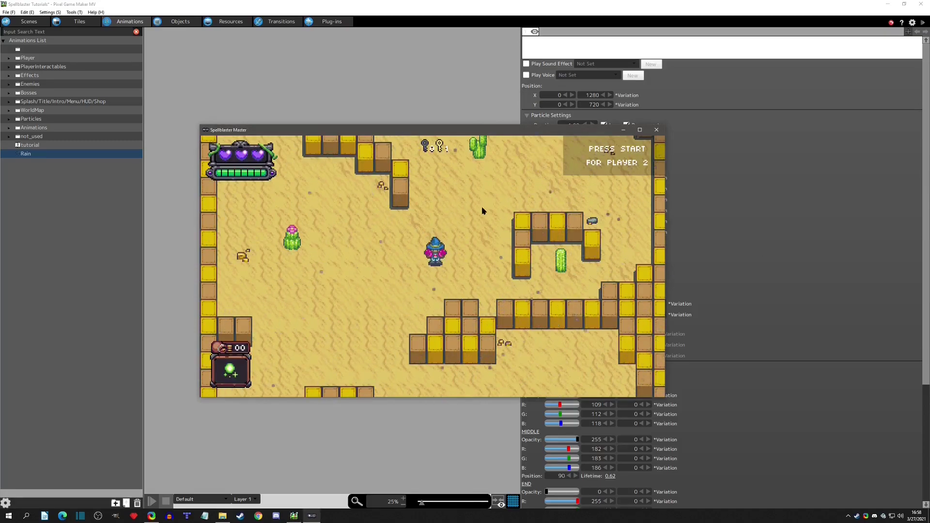
left_click(656, 130)
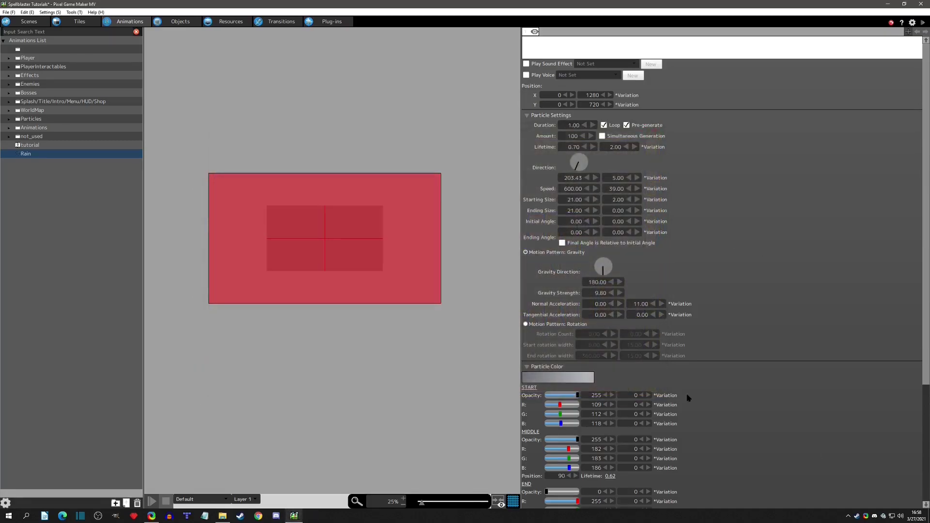
Set the Rain particle END opacity to 255, then check it in a test play.
scroll(688, 397, "down", 3)
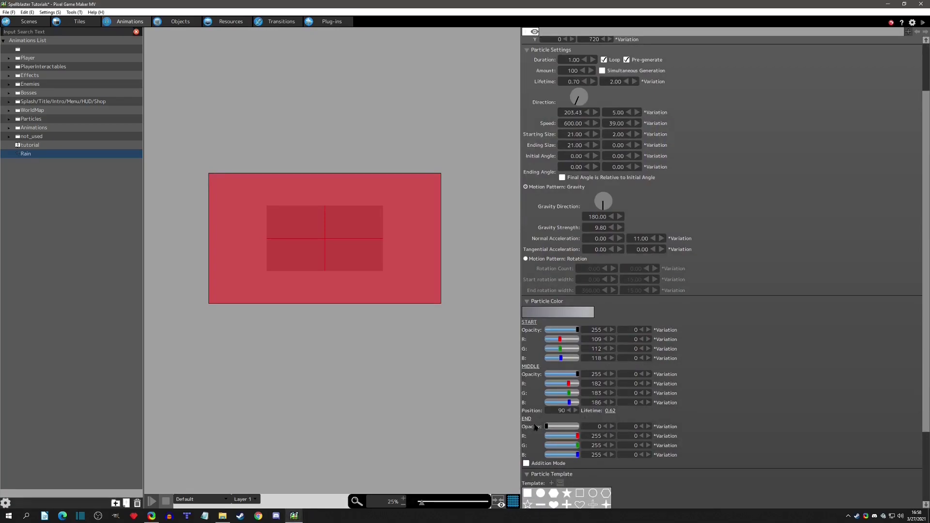
left_click_drag(547, 426, 579, 425)
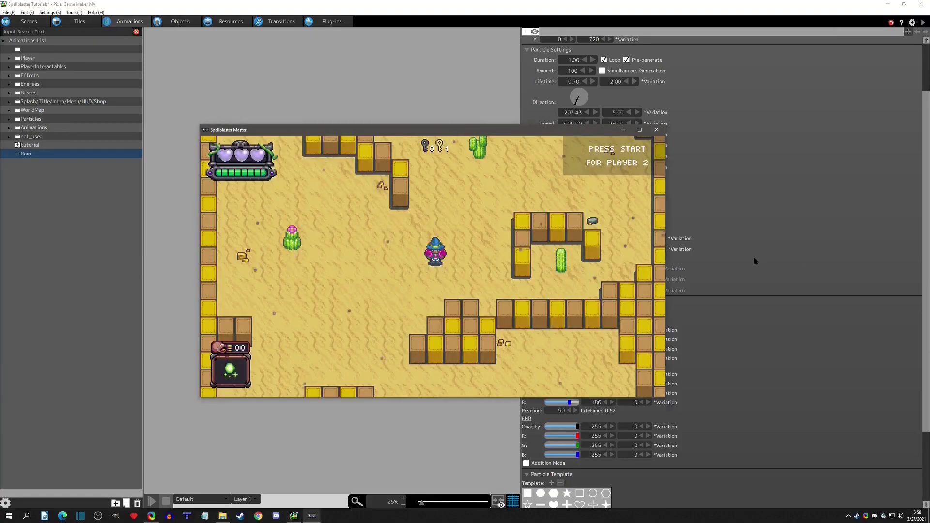
left_click(656, 131)
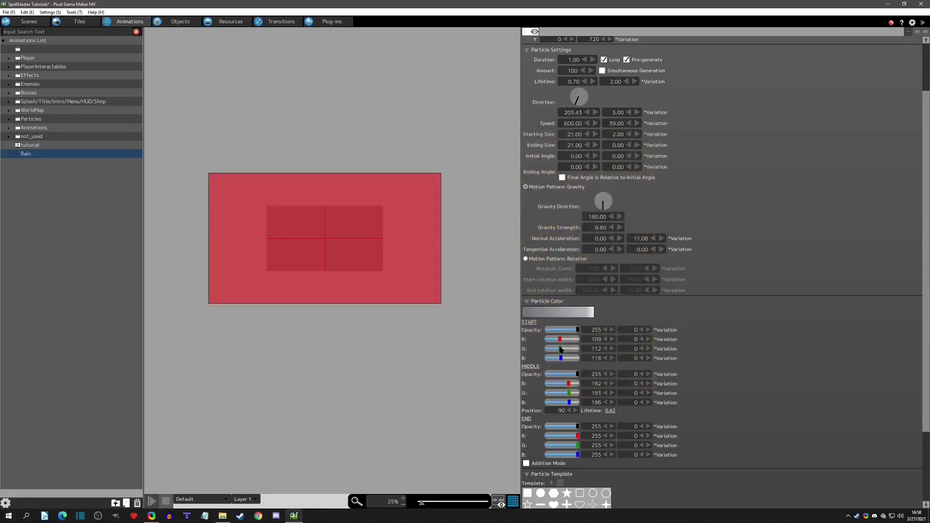
Zero the R and G values for start, middle and end colours, set middle B to 255, and test-play.
left_click_drag(561, 349, 542, 339)
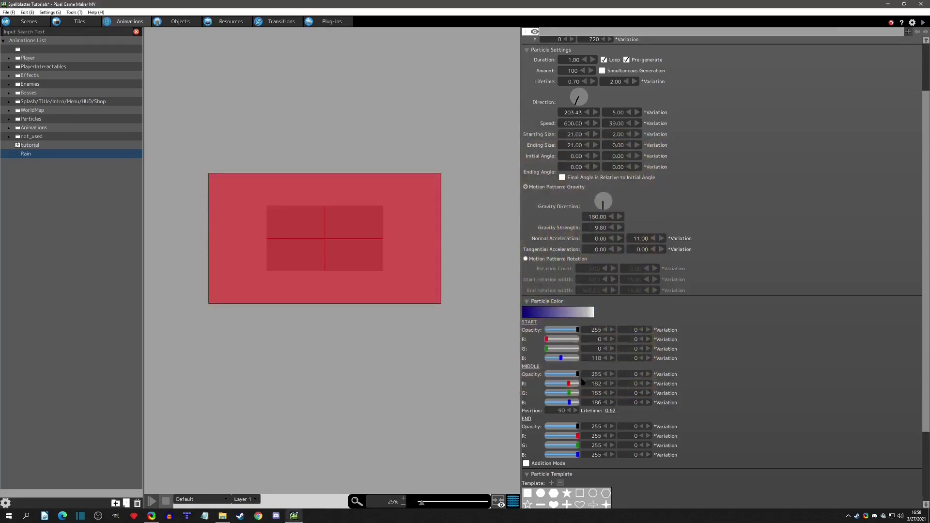
left_click_drag(569, 384, 579, 403)
left_click_drag(577, 436, 489, 446)
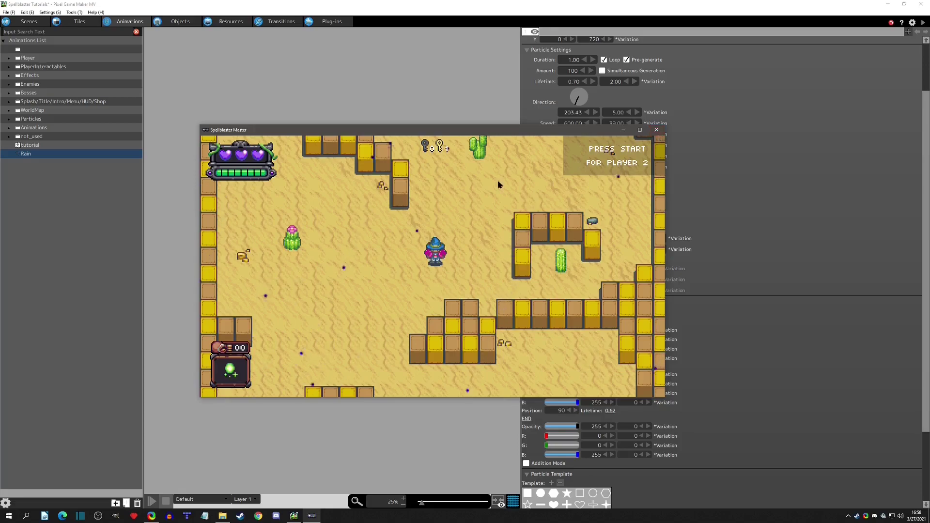
left_click(657, 130)
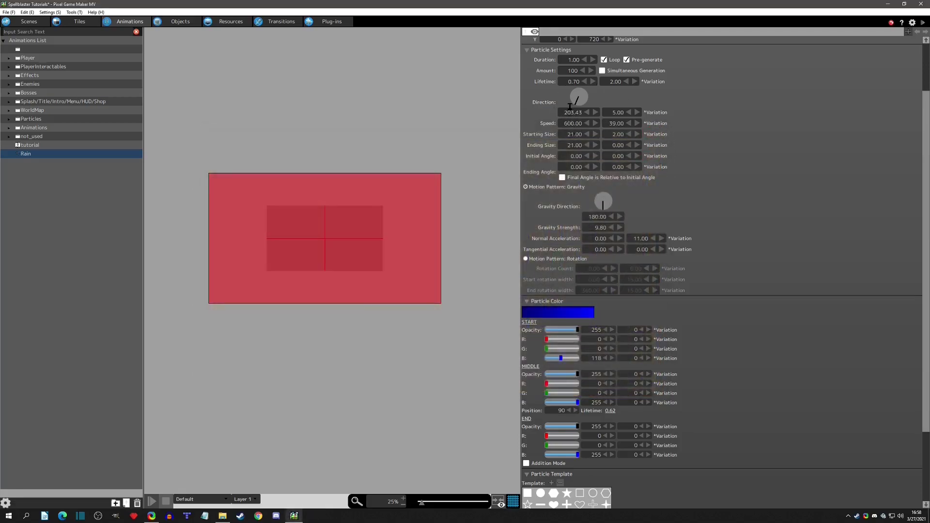